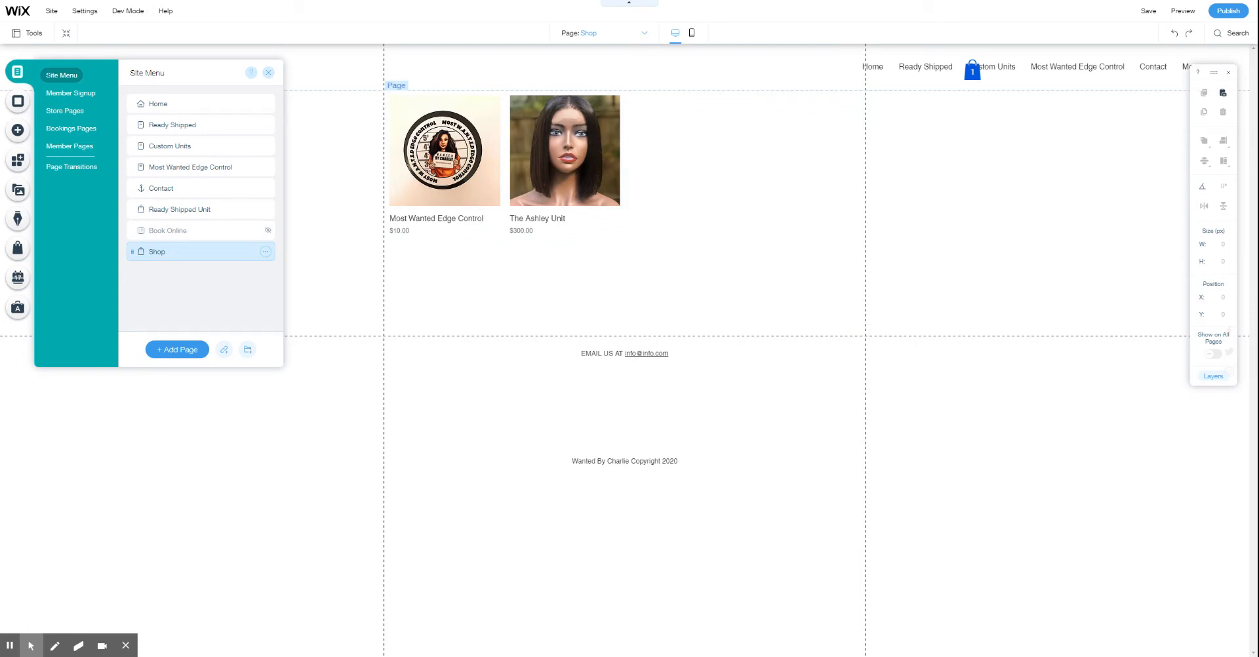
Step: Review the page settings of the Shop, Ready Shipped and Ready Shipped Unit pages
click(266, 252)
click(289, 253)
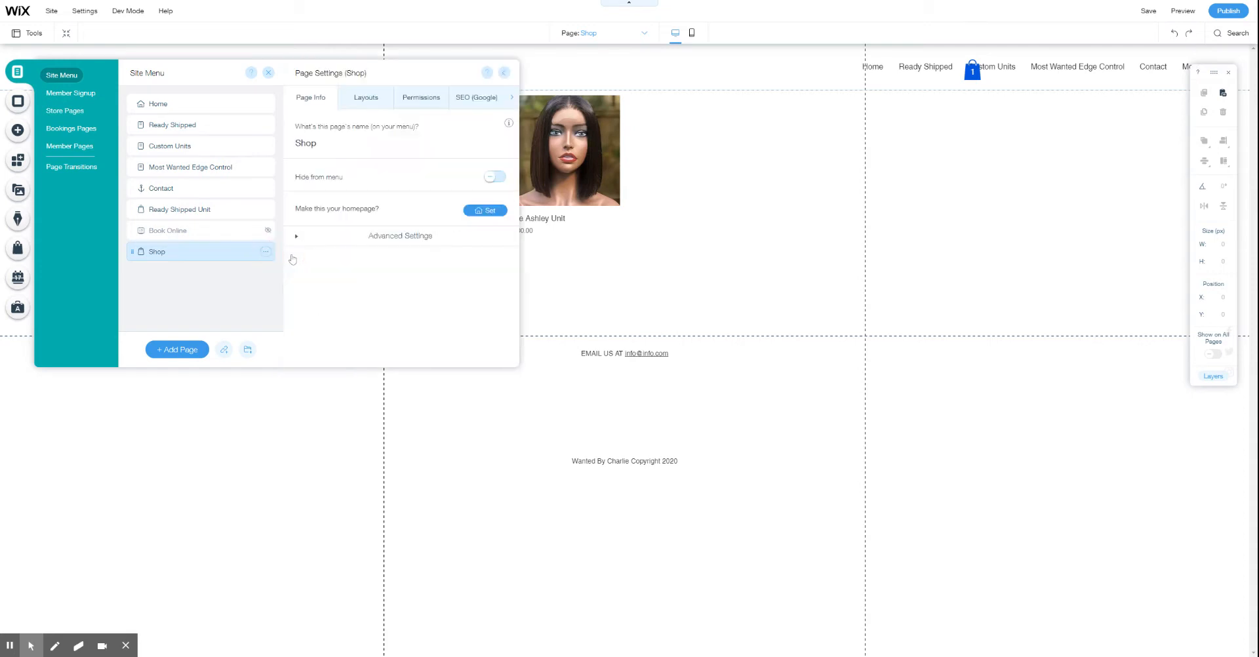
click(320, 145)
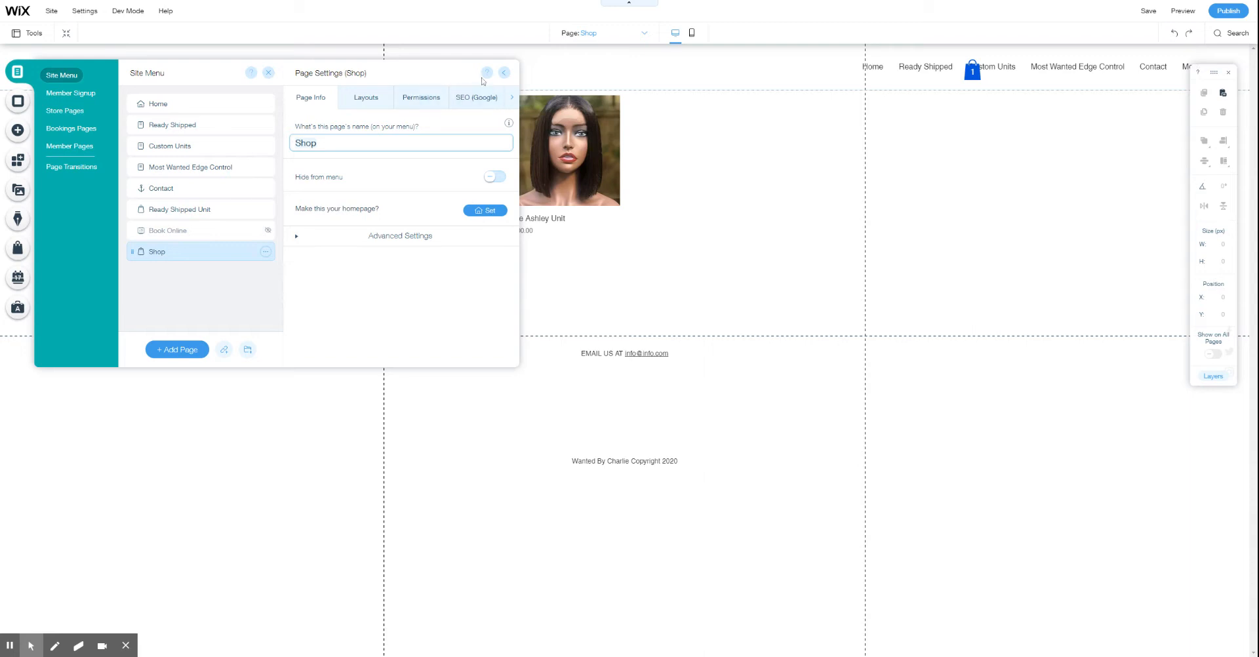
click(208, 211)
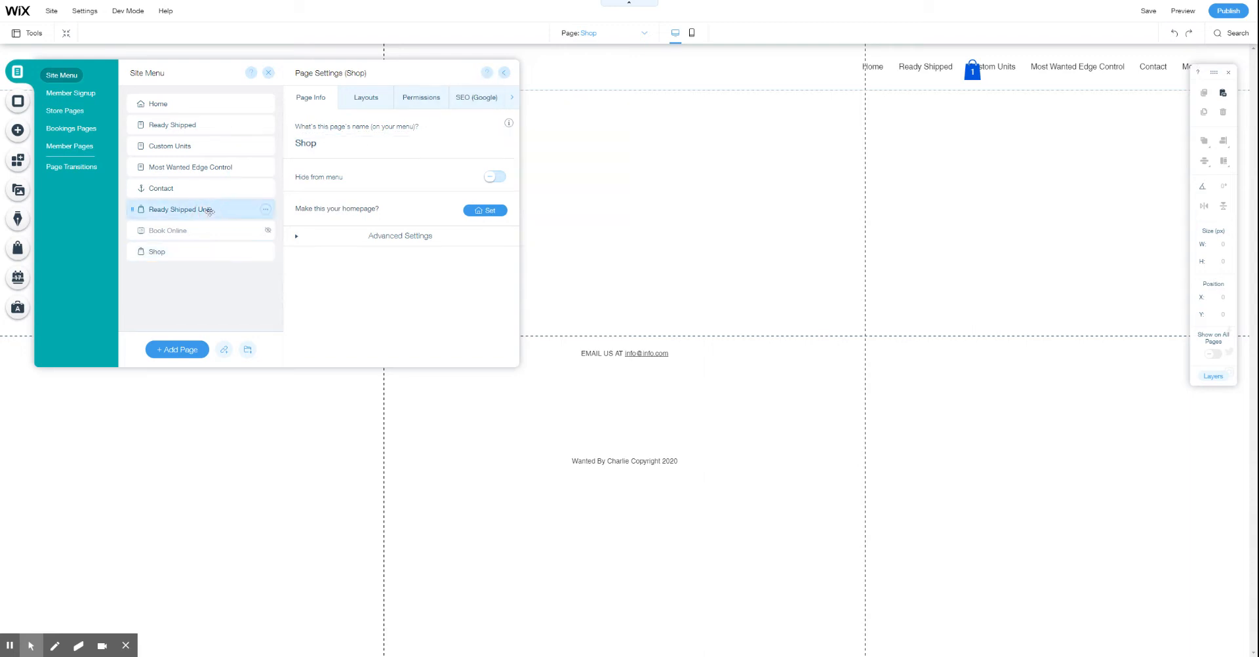
click(218, 126)
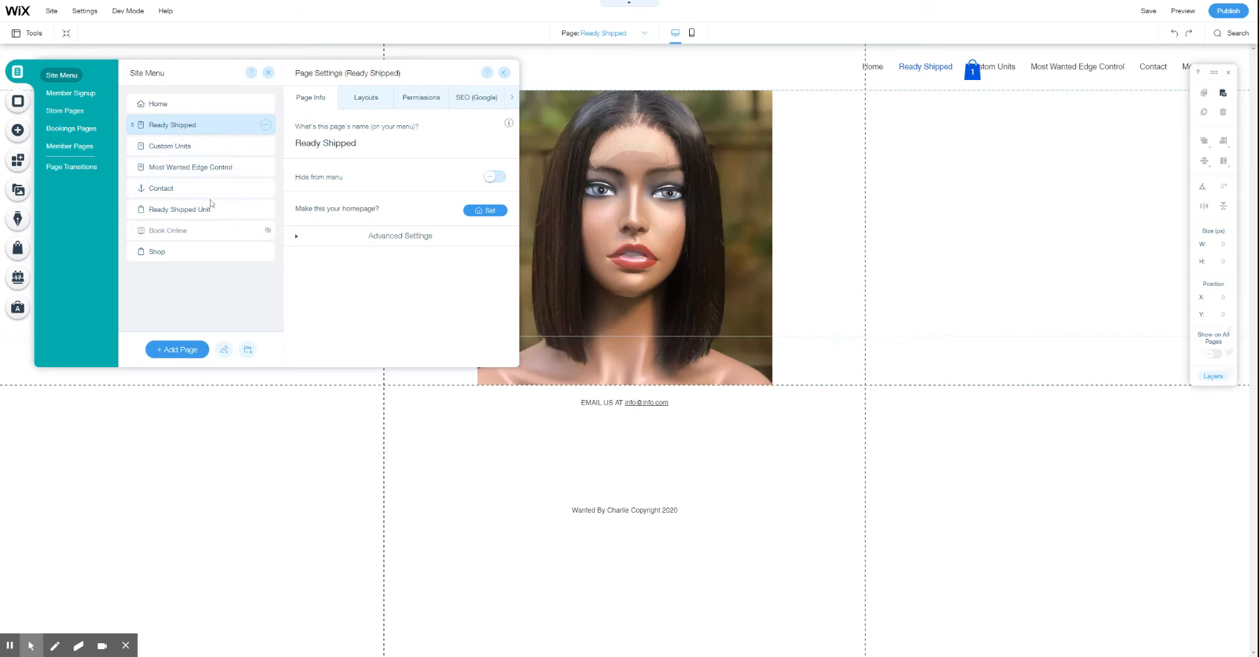
click(212, 210)
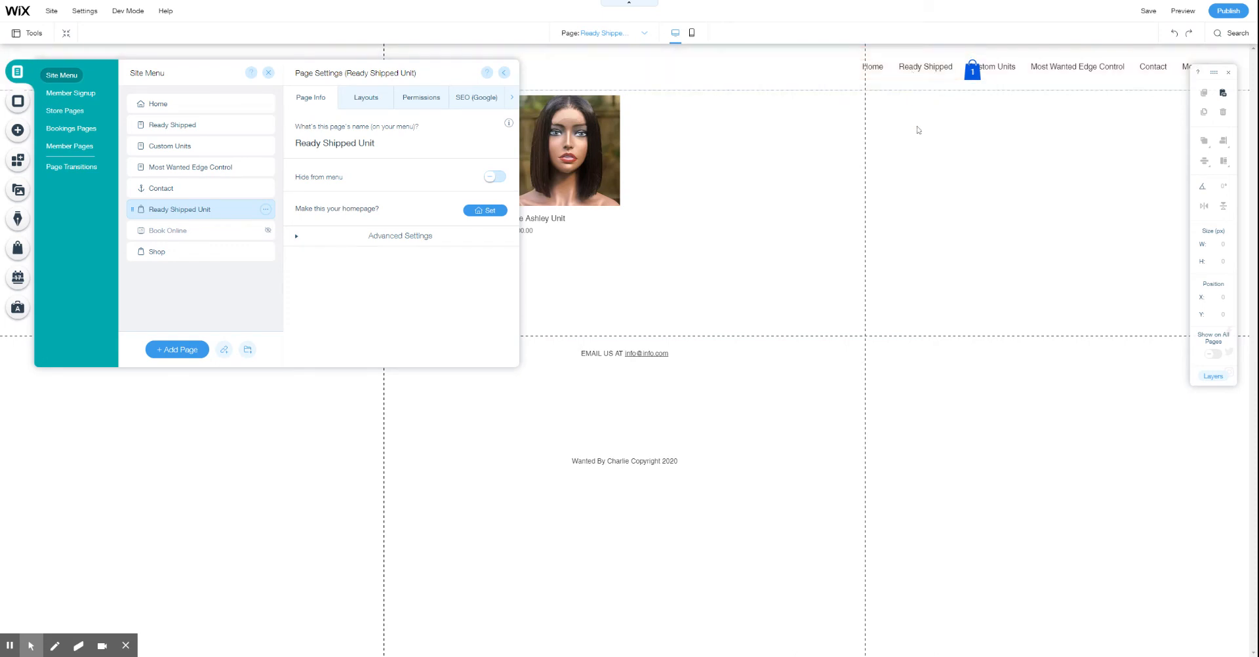
click(224, 351)
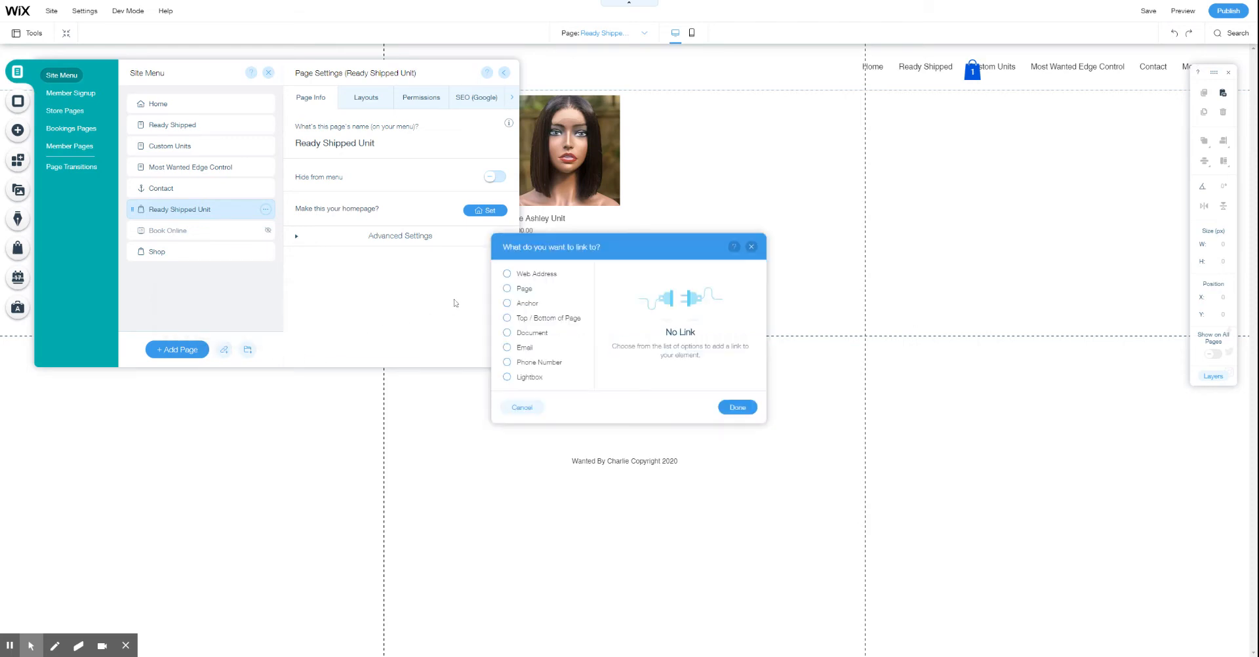
click(506, 288)
click(636, 287)
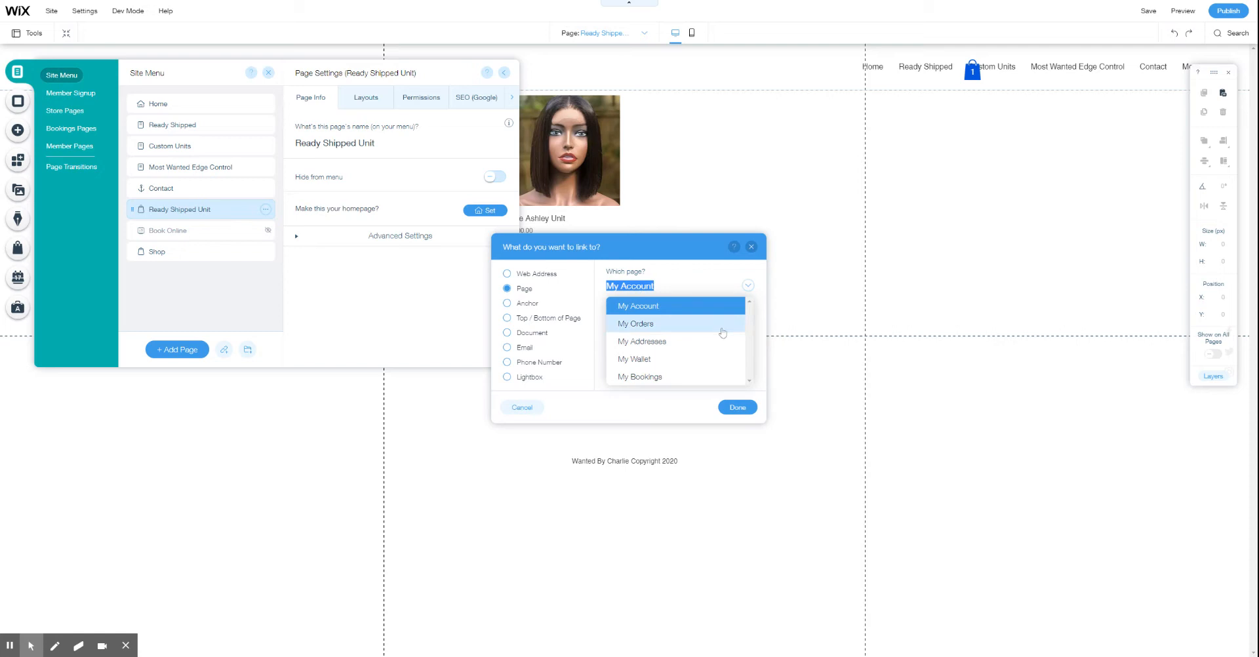
click(650, 305)
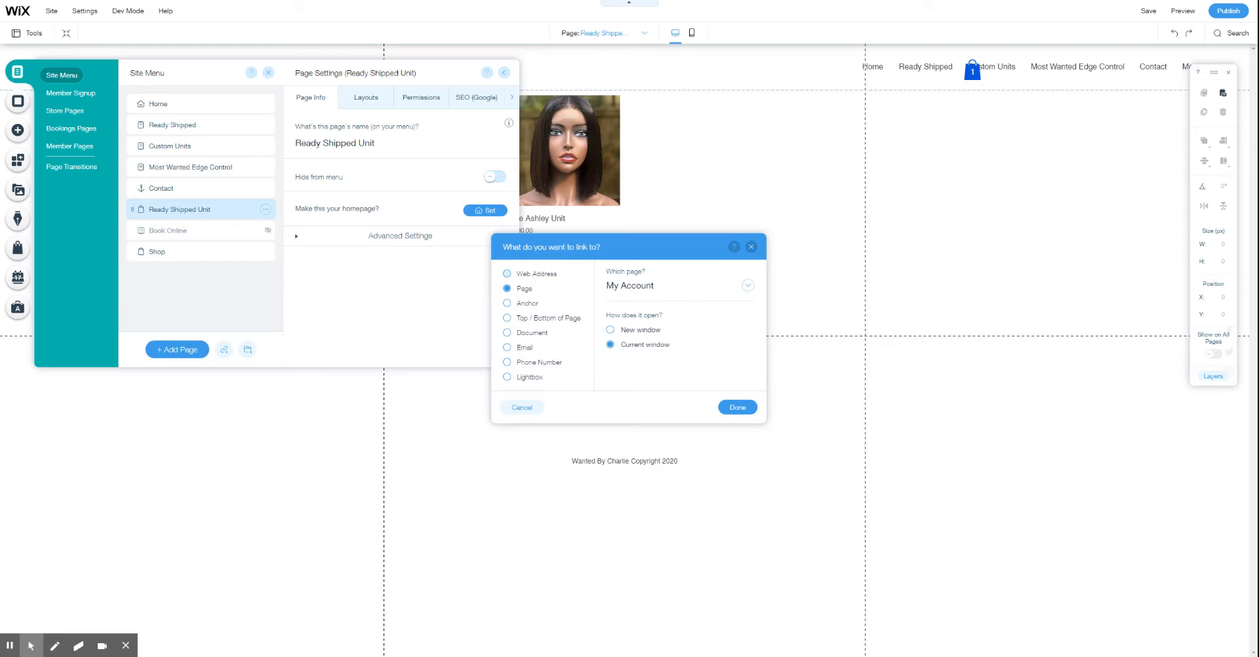
click(530, 276)
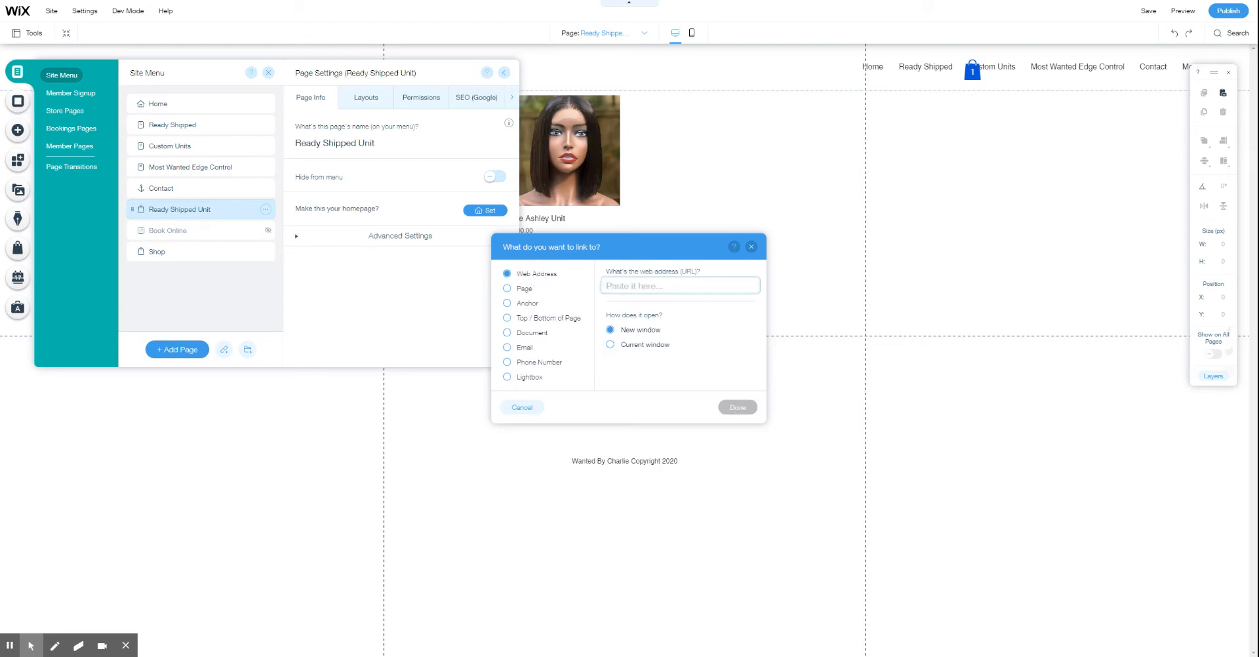
click(634, 345)
click(752, 248)
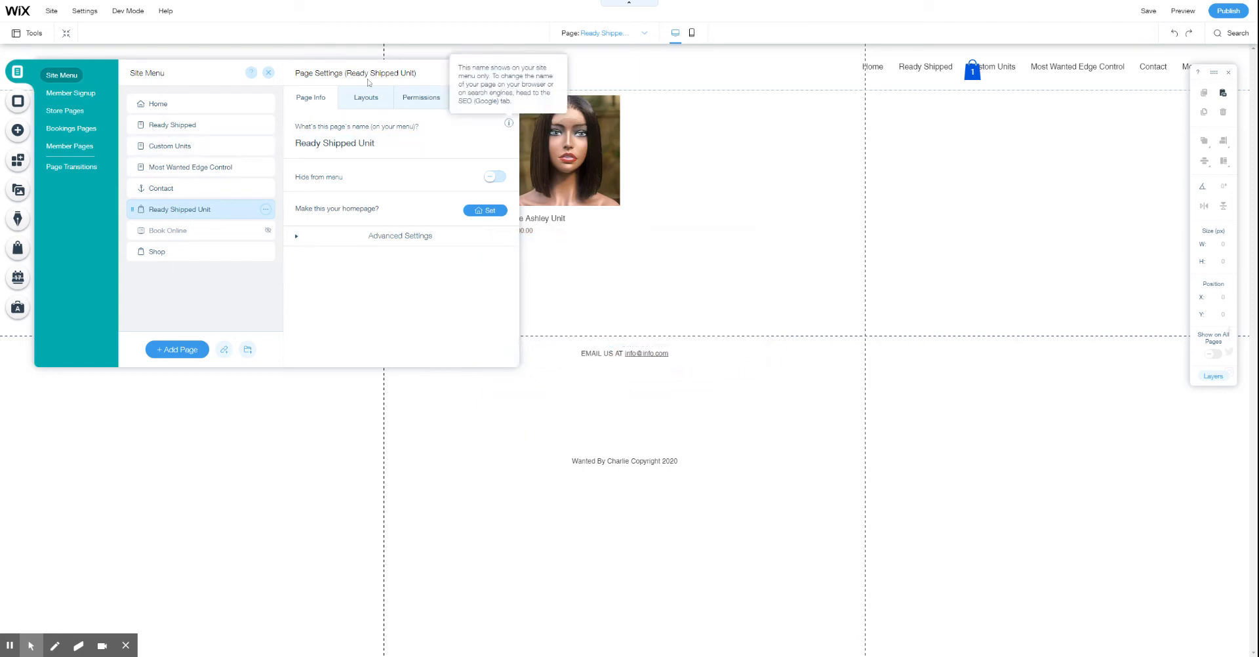
click(268, 72)
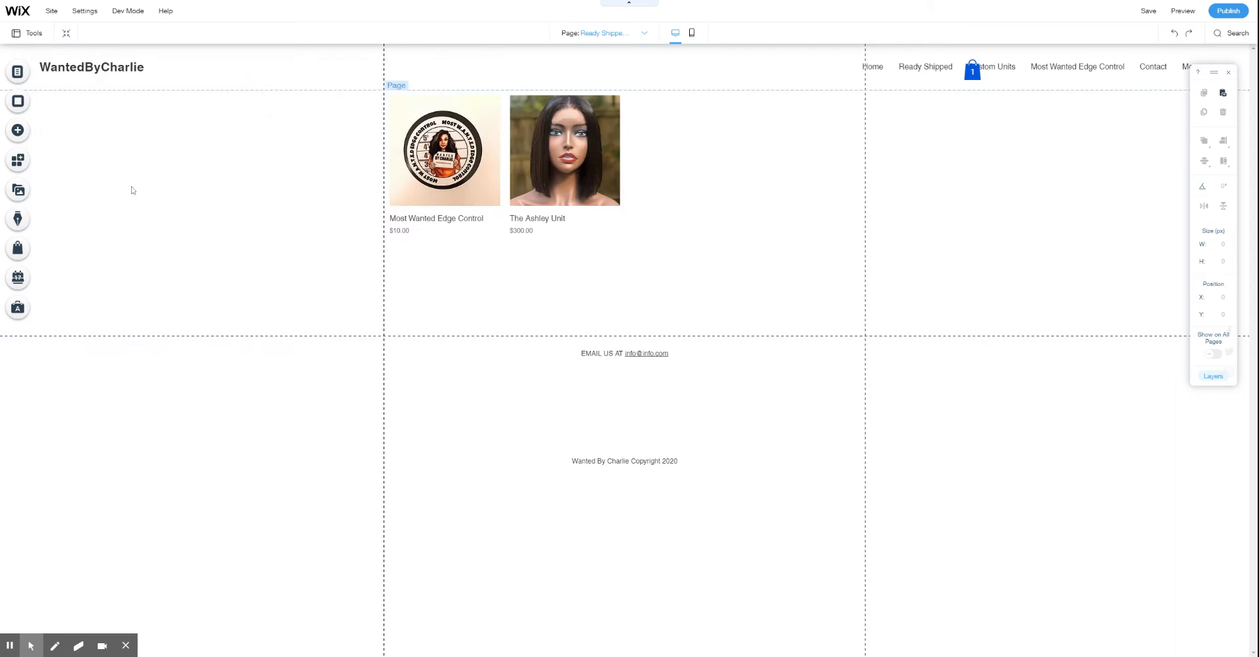
Step: Open the SEO settings of The Ashley Unit from the store's product list in the dashboard
click(18, 250)
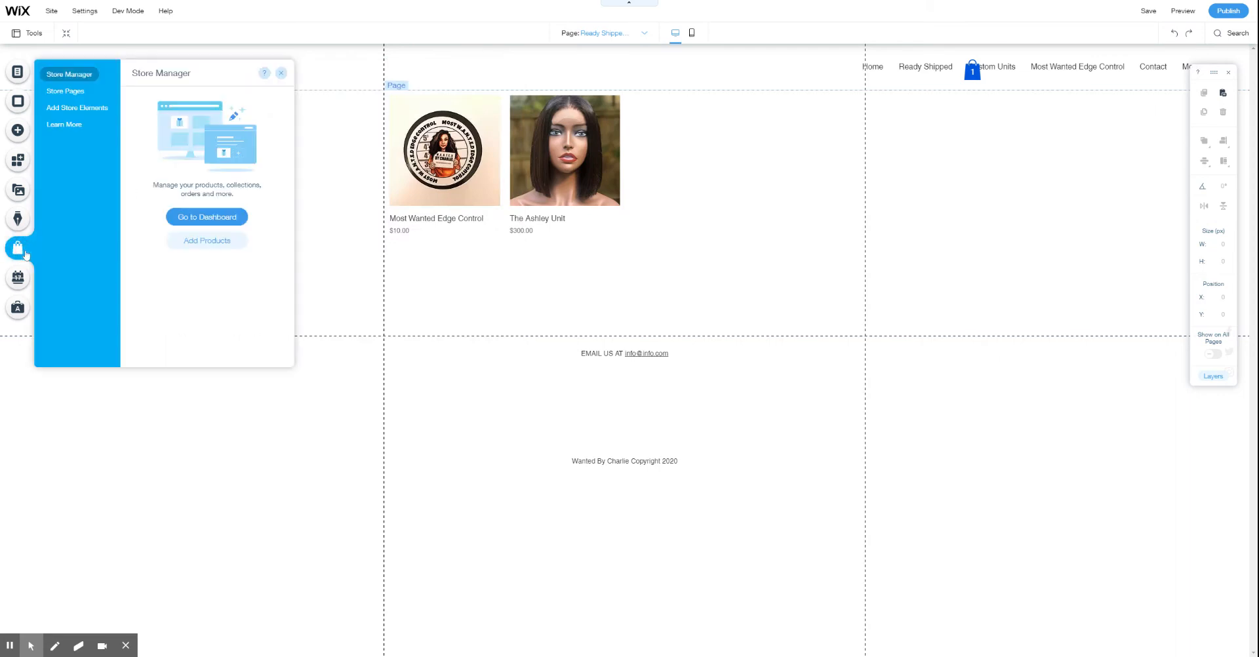
click(204, 216)
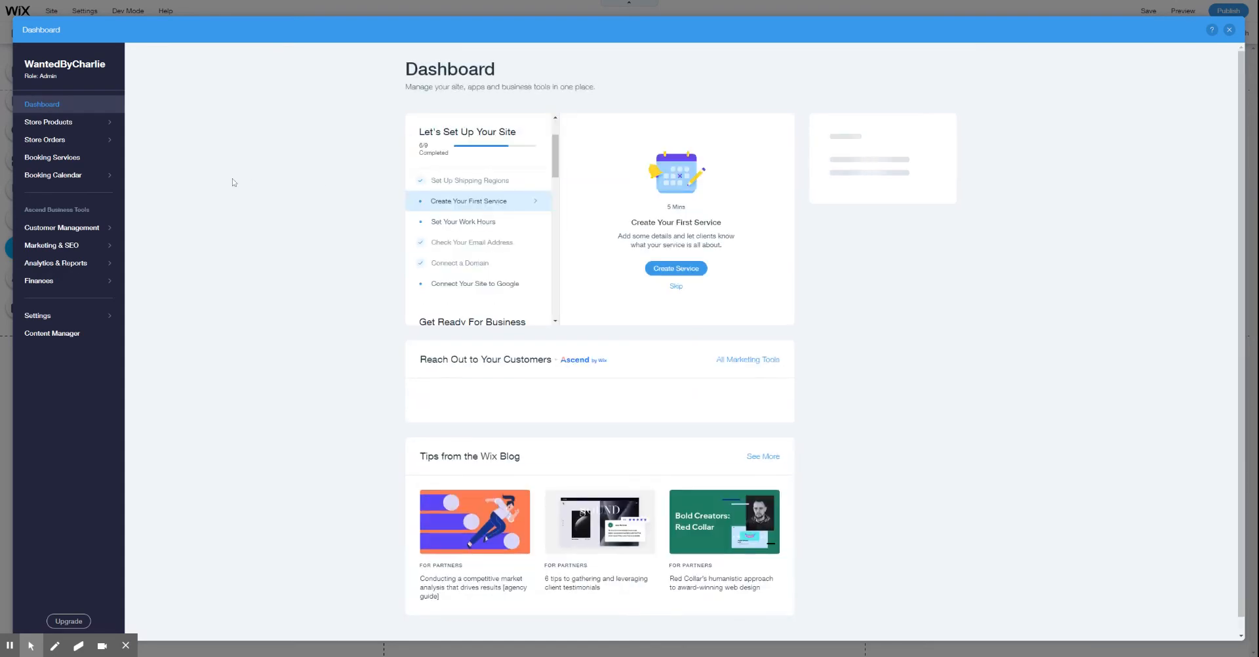
mouse_move(97, 124)
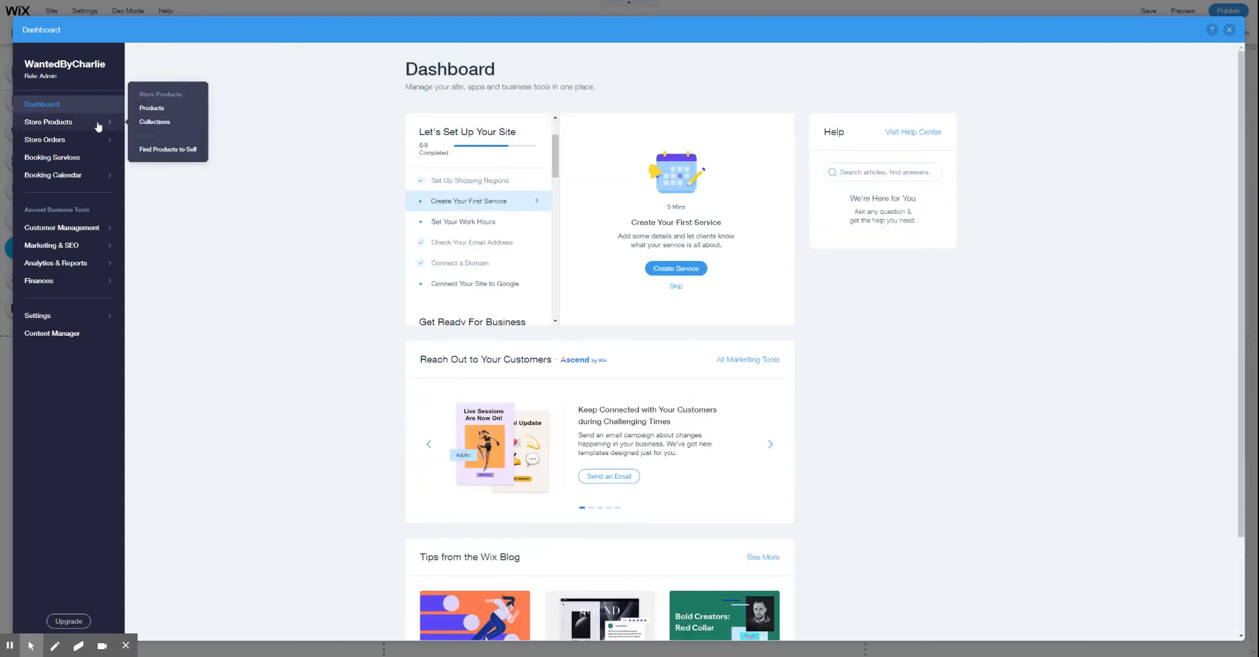
click(143, 110)
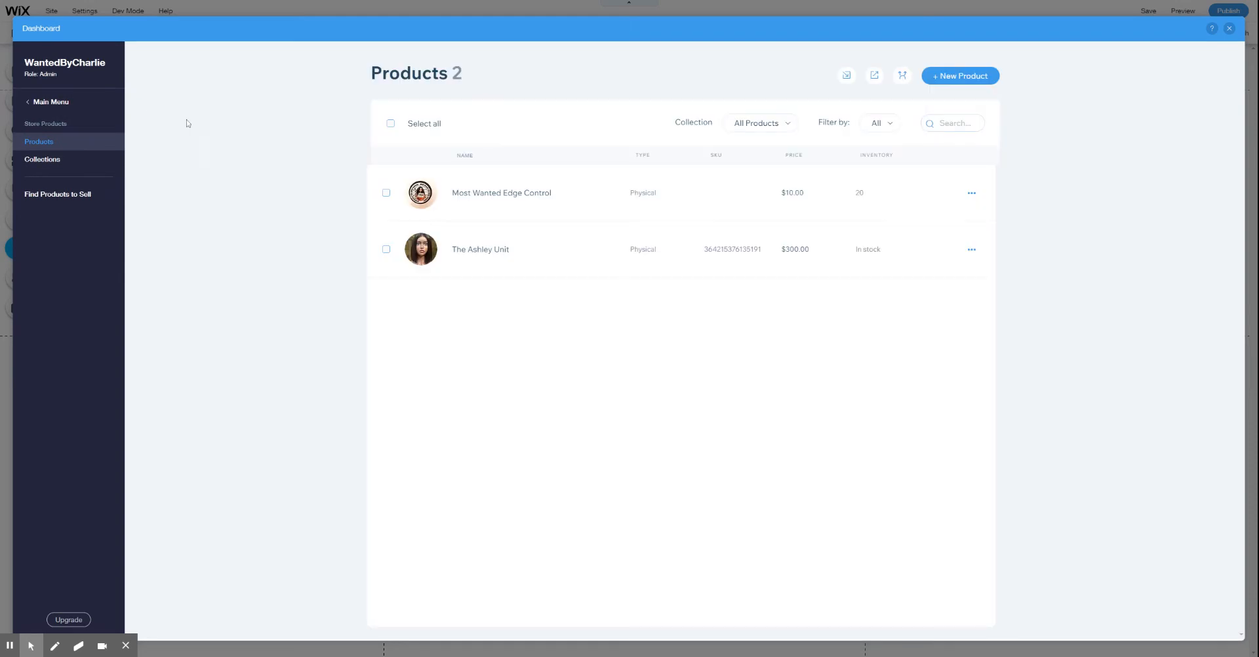
click(527, 249)
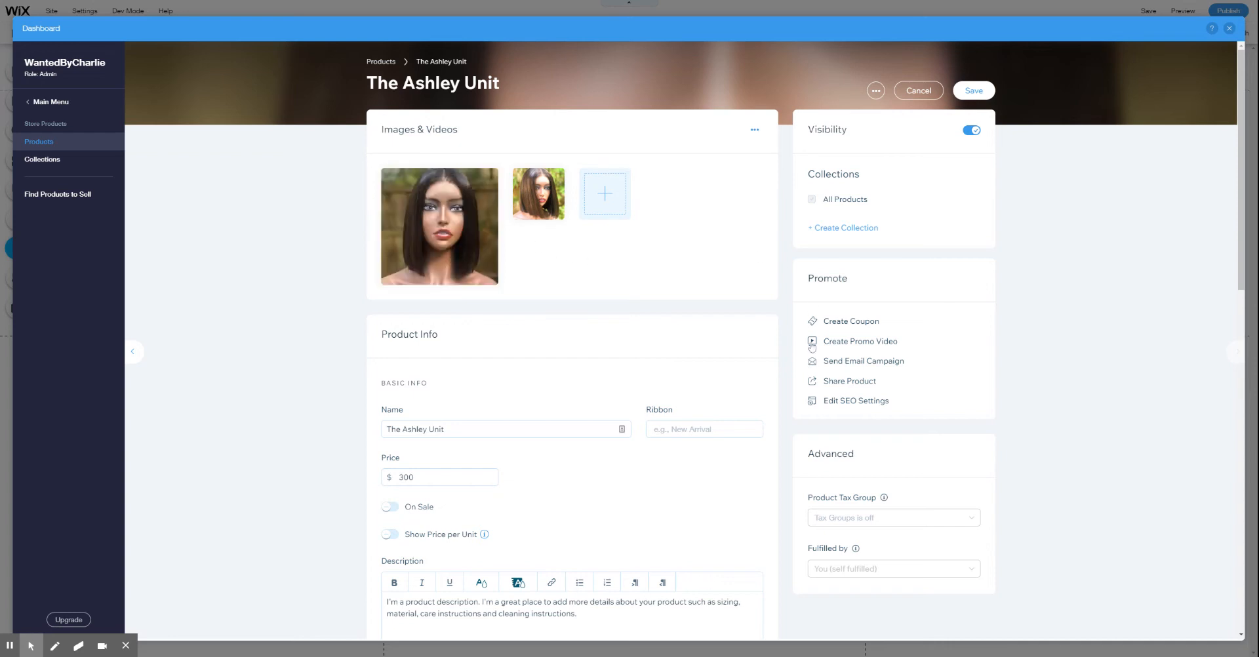
click(858, 401)
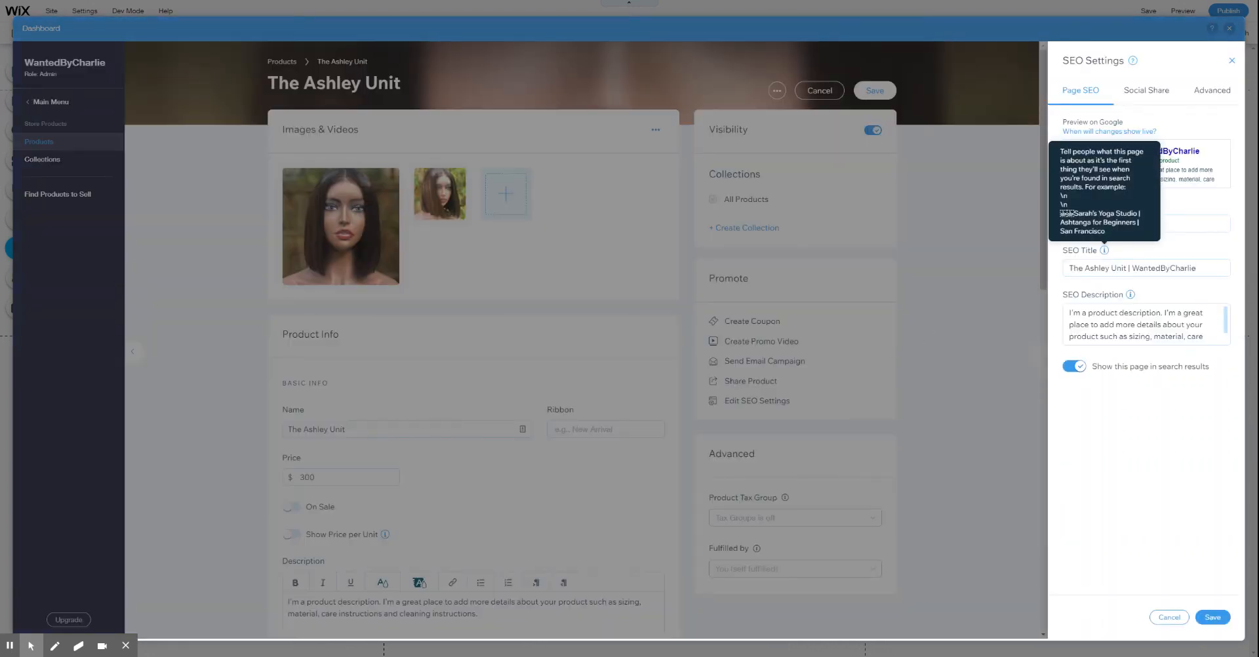
Step: Set the URL slug of The Ashley Unit to ashley-unit-wig, copy it, and save the SEO settings and the product
click(1124, 223)
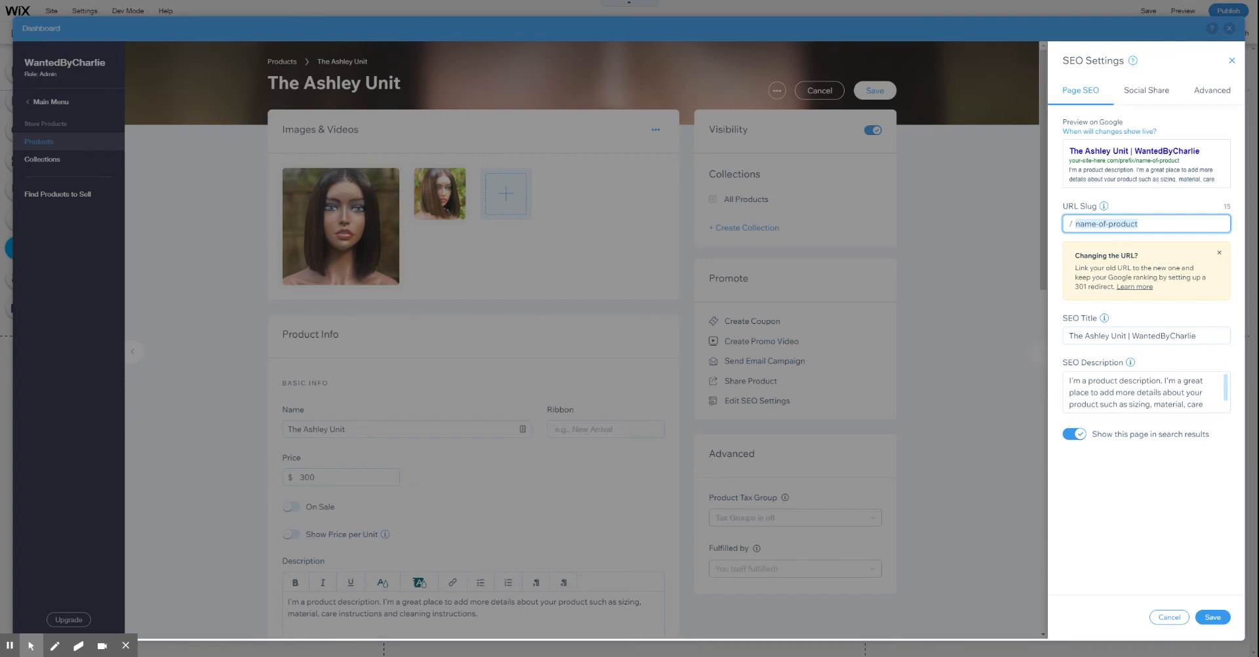
double_click(1123, 223)
triple_click(1123, 223)
text(ashley-unti)
key(BackSpace)
text(it-wig)
key(ctrl+a)
key(ctrl+c)
click(1213, 618)
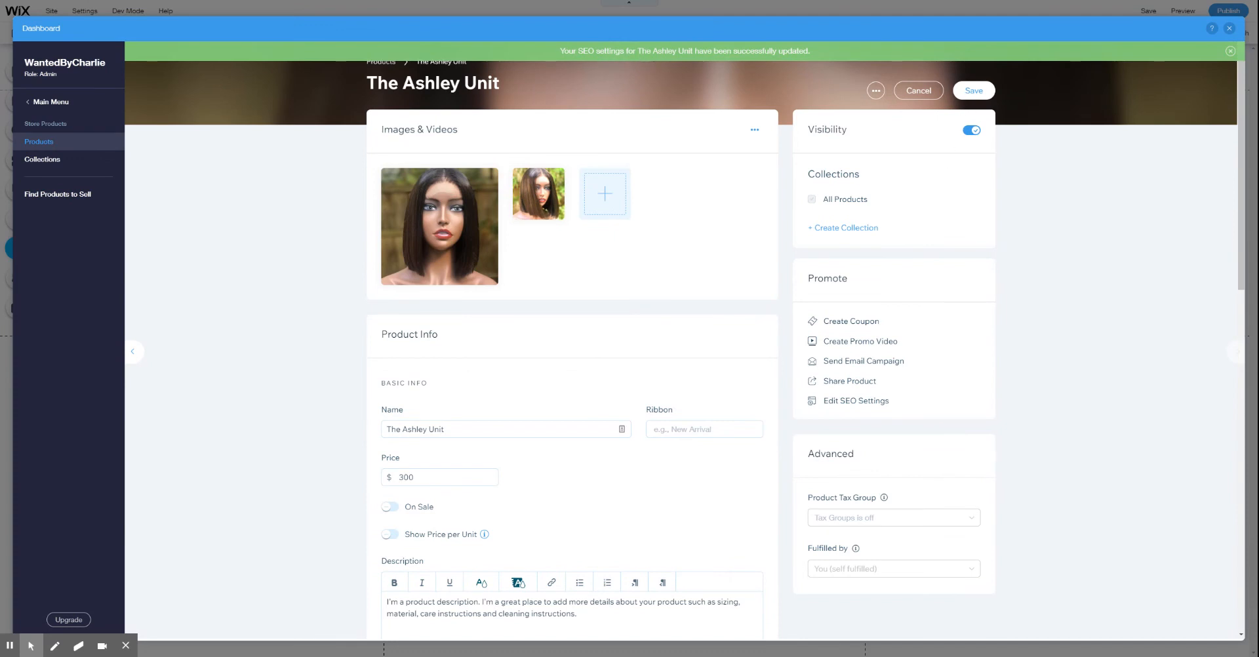
click(975, 91)
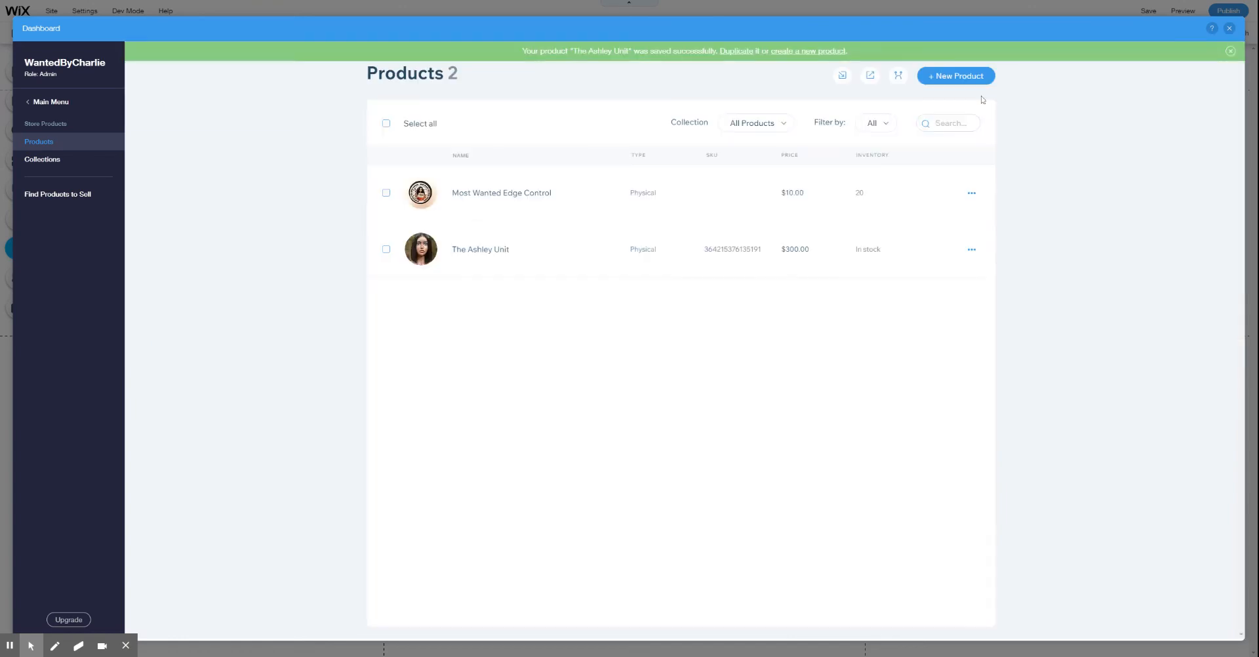
Step: Leave the dashboard and start a site menu link to a web address that opens in the current window
click(1231, 30)
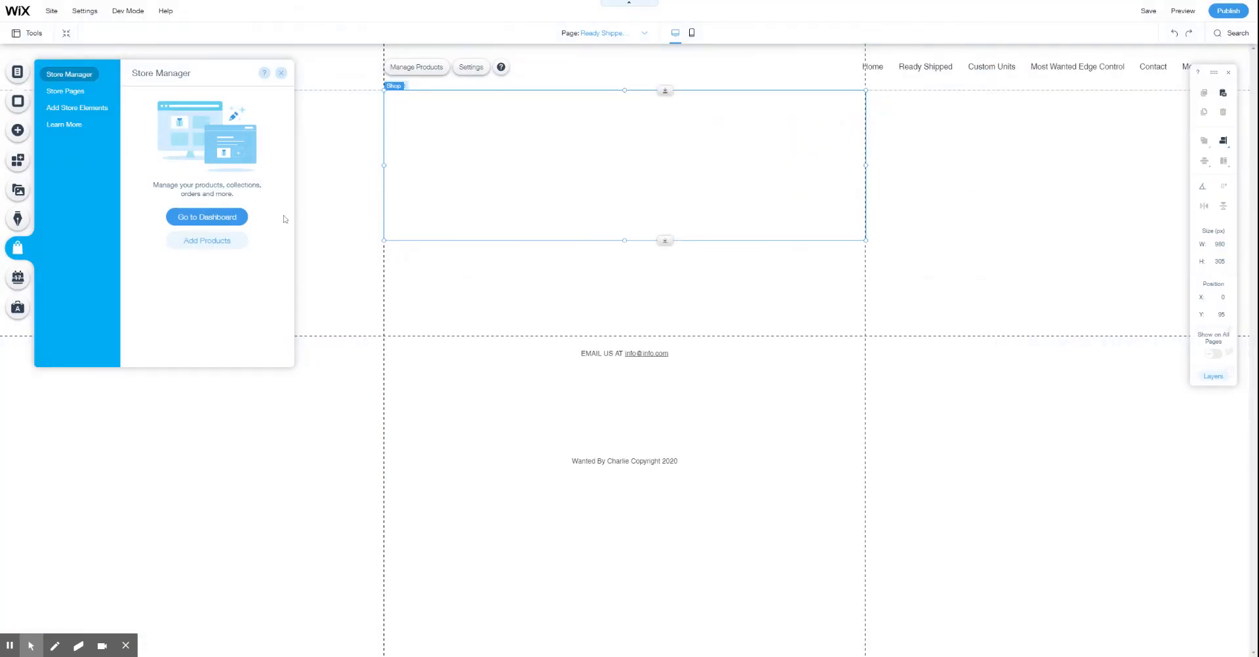
click(18, 71)
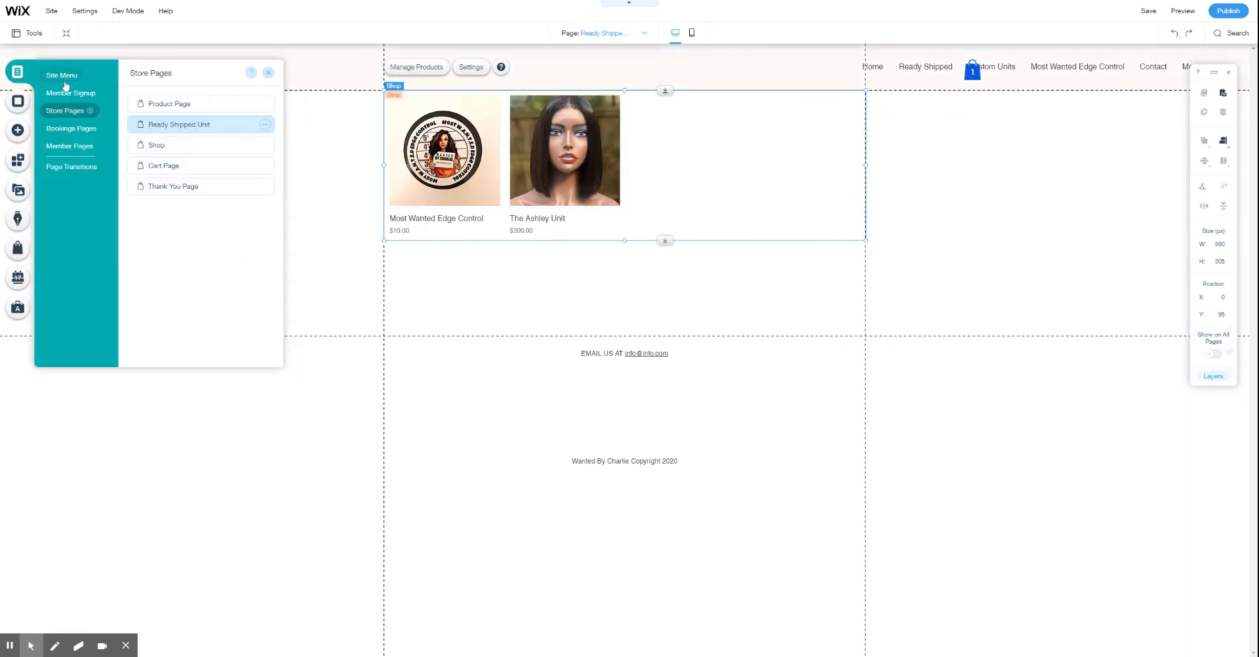
click(61, 75)
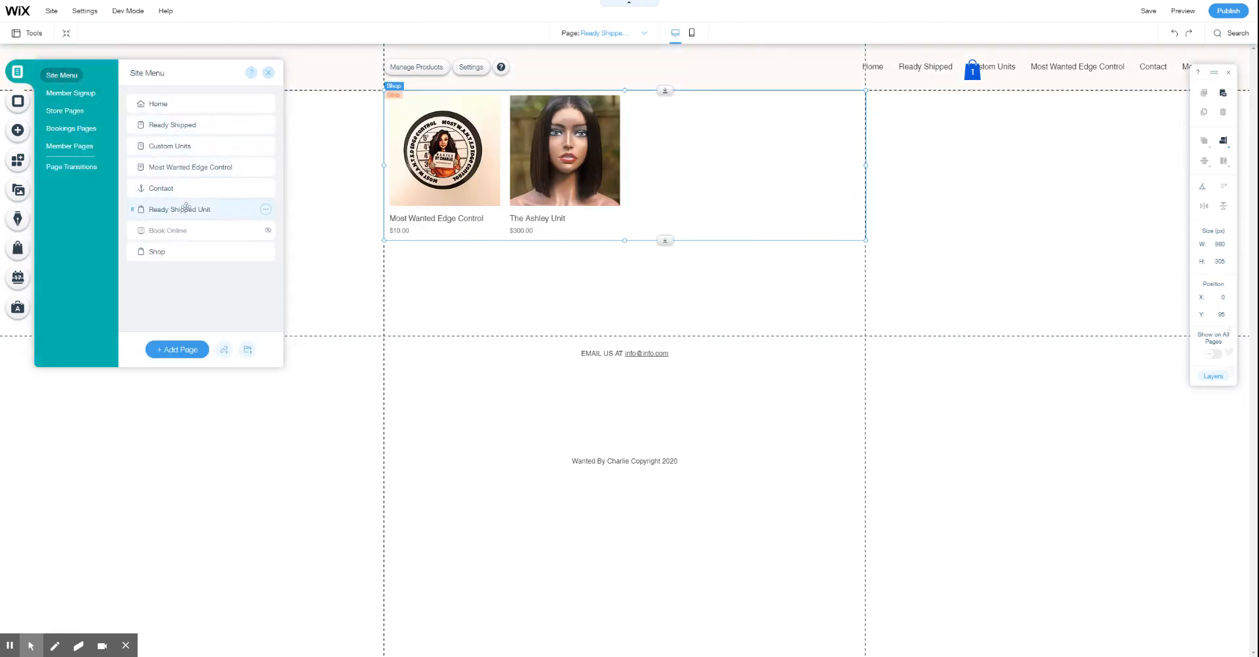
click(223, 349)
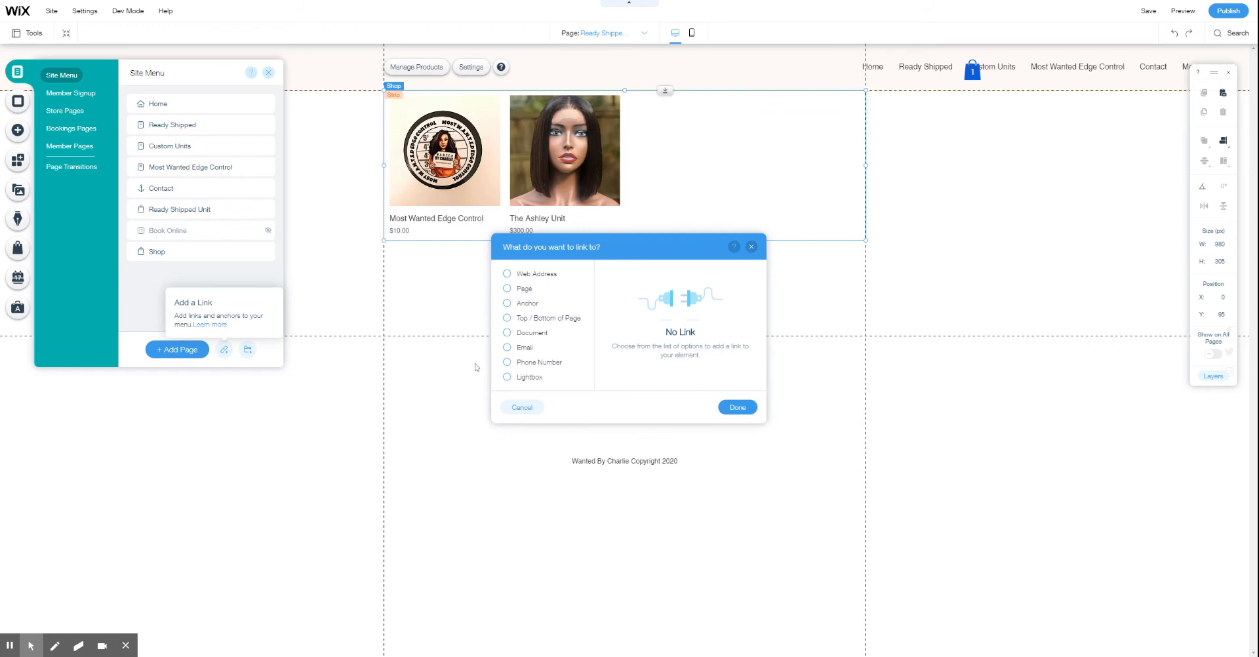
click(533, 277)
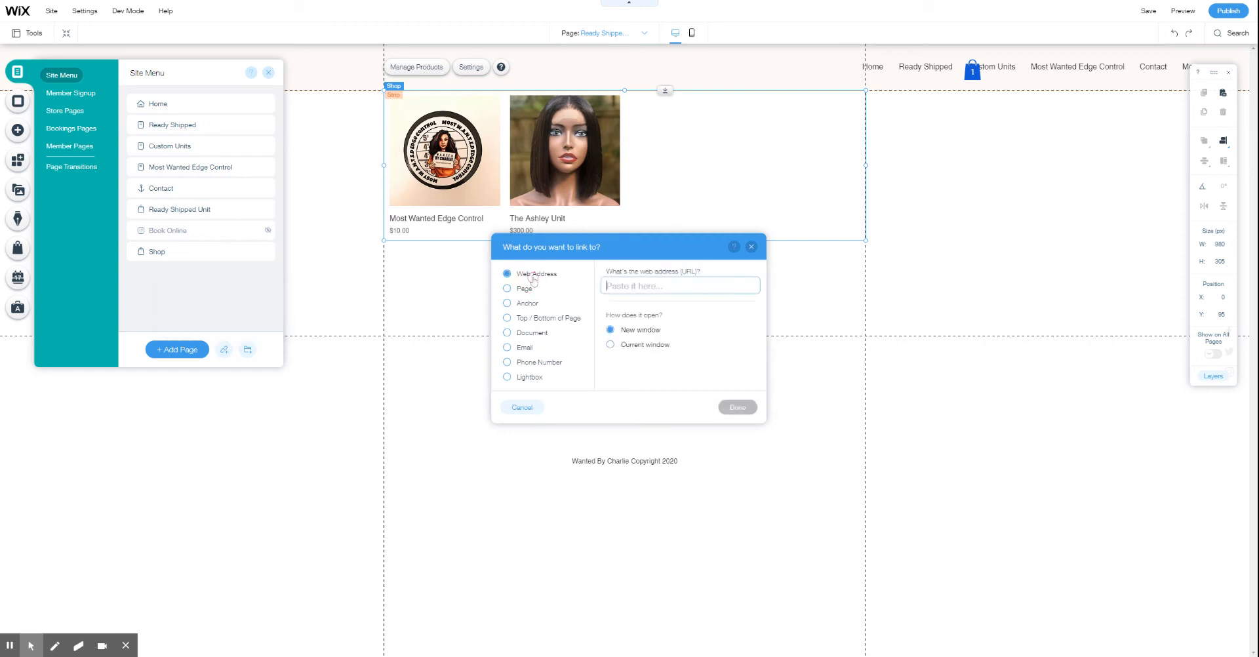
click(611, 346)
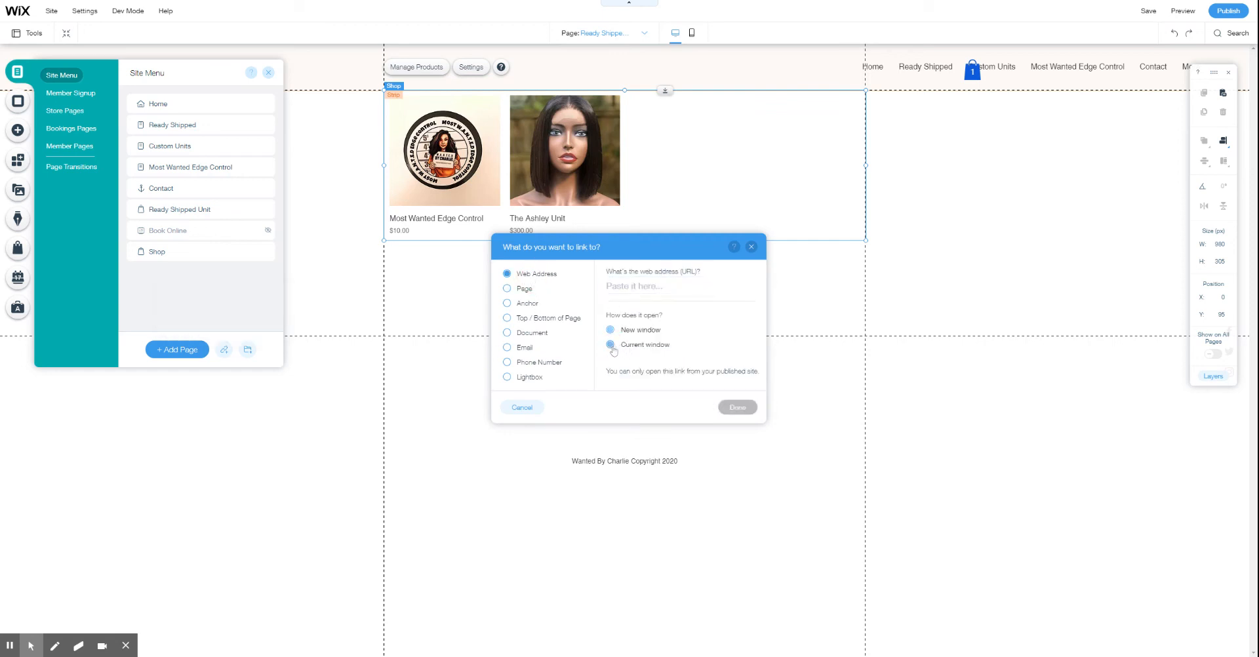
click(633, 286)
text(wan)
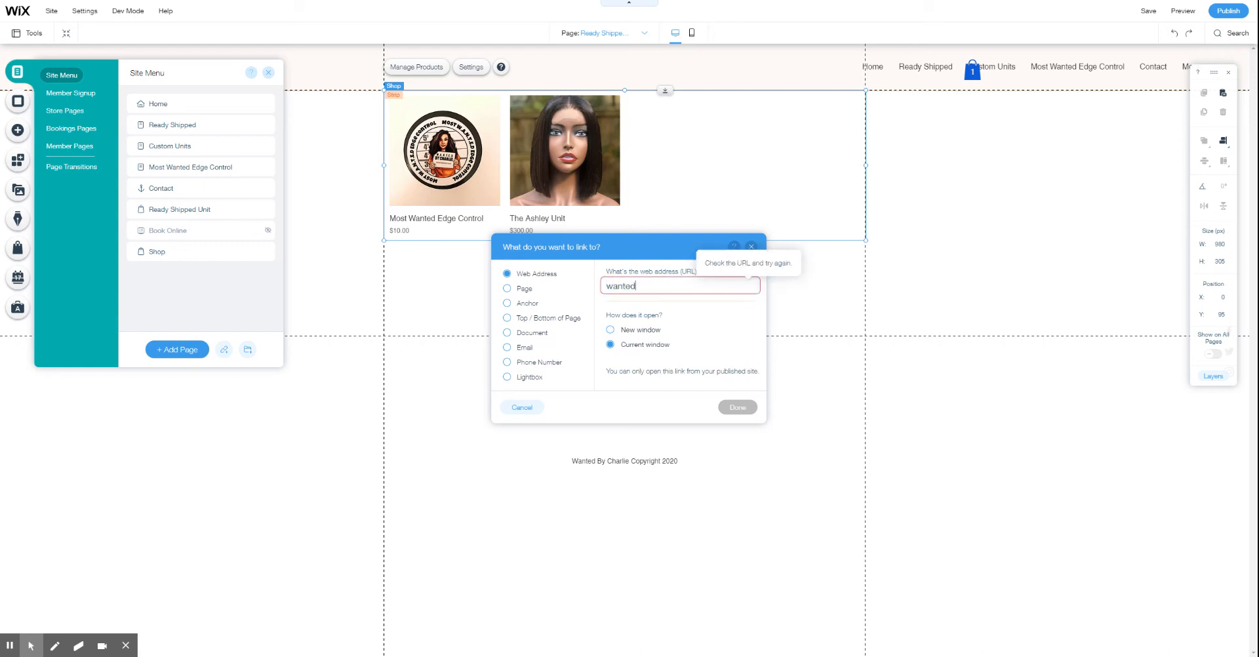
text(ted)
key(BackSpace)
key(BackSpace)
key(BackSpace)
key(BackSpace)
key(BackSpace)
key(BackSpace)
key(ctrl+v)
text(wantedtochalries)
key(BackSpace)
key(BackSpace)
key(BackSpace)
key(BackSpace)
key(BackSpace)
text(rlie.com/)
key(Home)
text(ht)
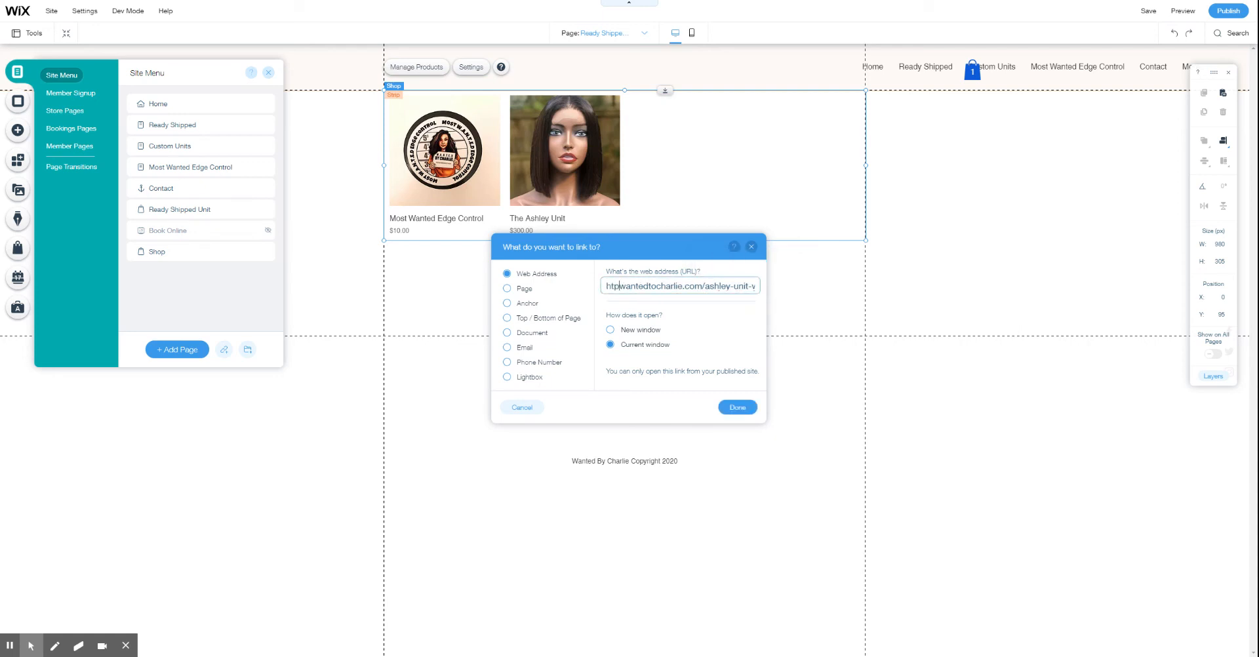
text(tps://www.)
key(Delete)
key(BackSpace)
text(by)
click(735, 407)
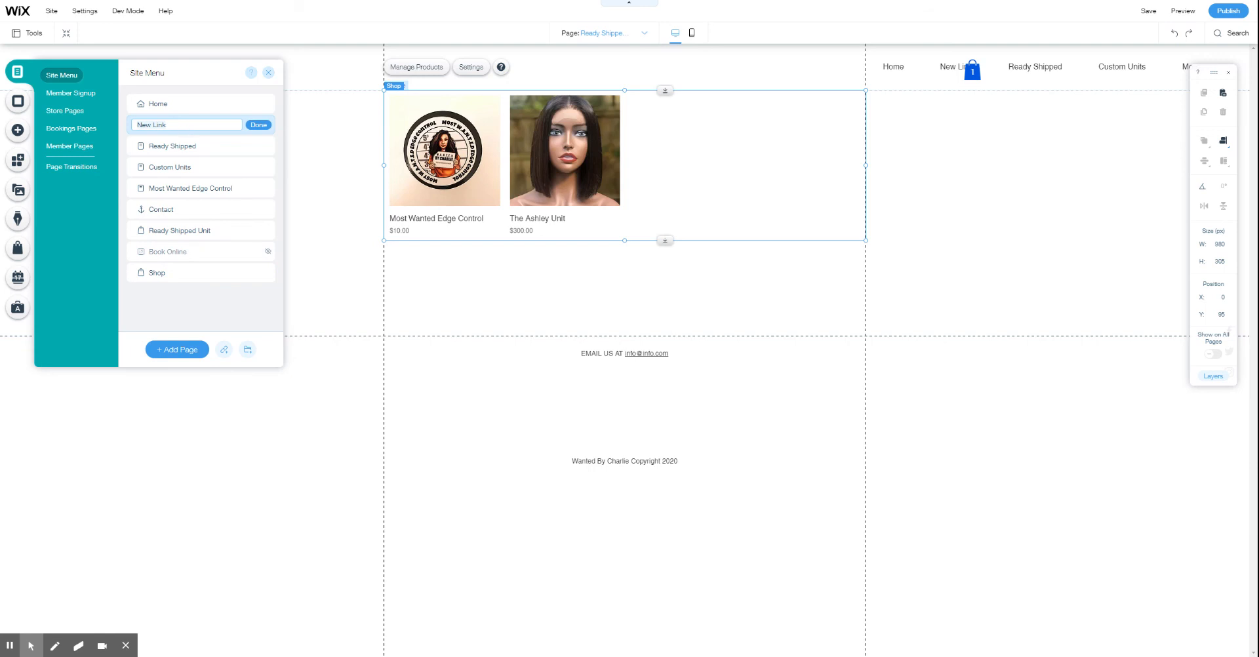
Step: Name the new menu link Ashley and nest it as a subitem under Ready Shipped Unit
key(ctrl+v)
key(ctrl+a)
text(Ashley)
click(258, 124)
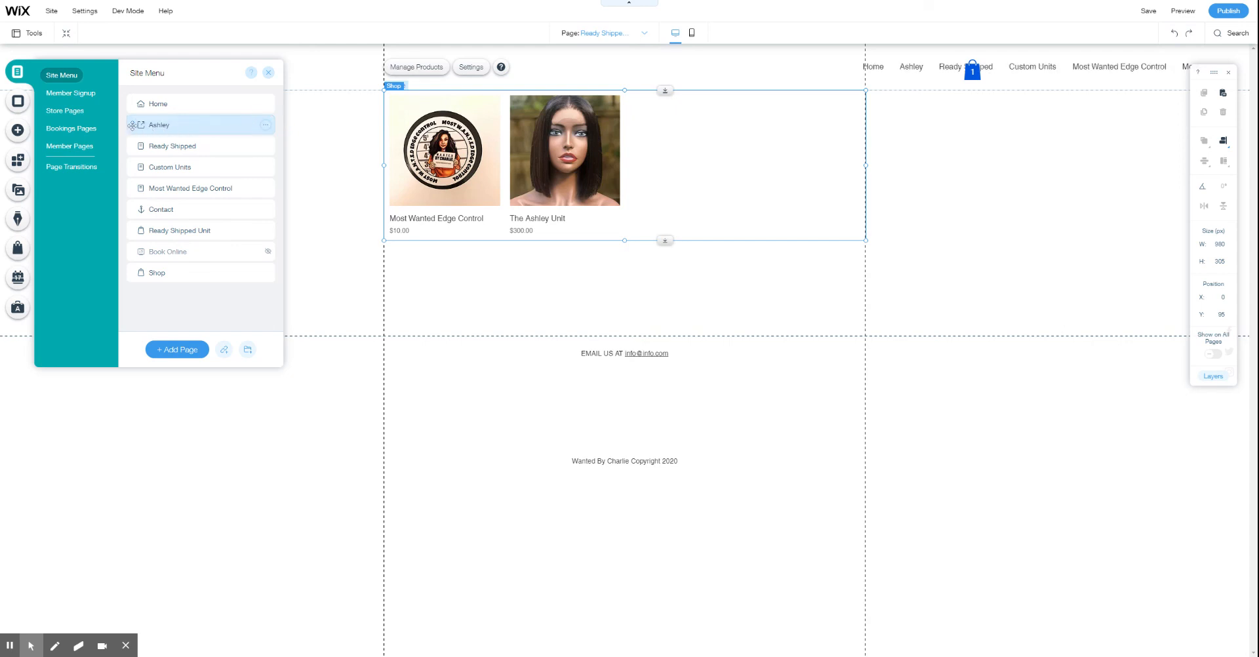
drag(132, 125, 160, 229)
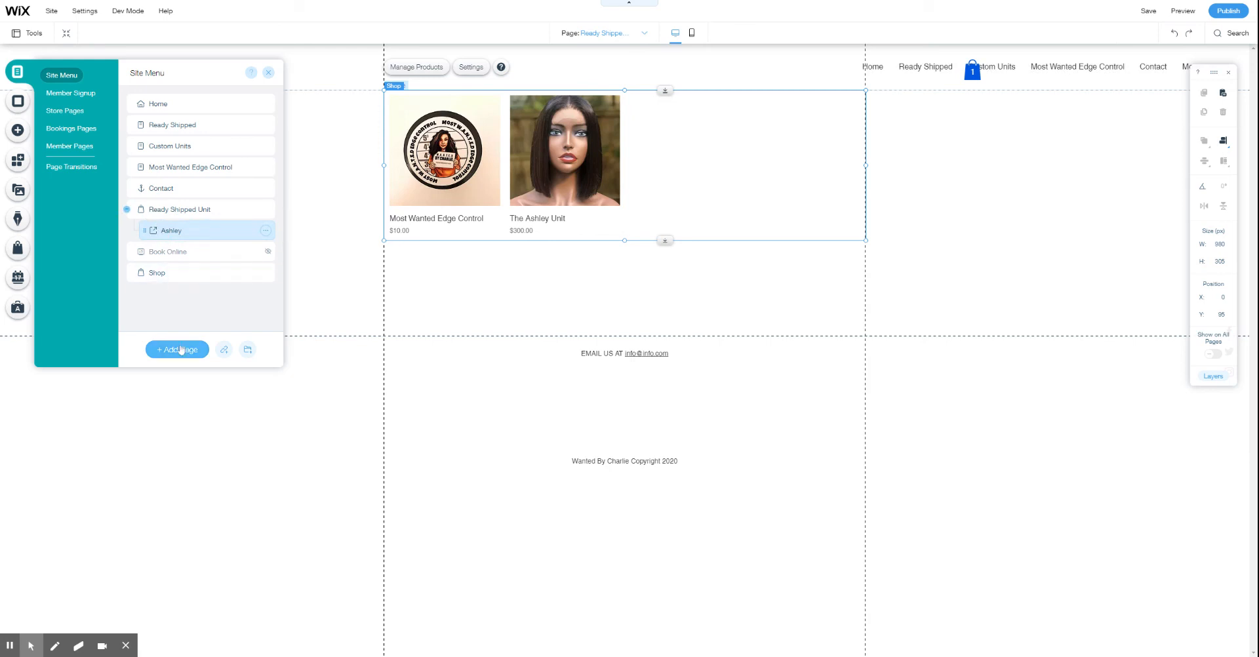
click(218, 397)
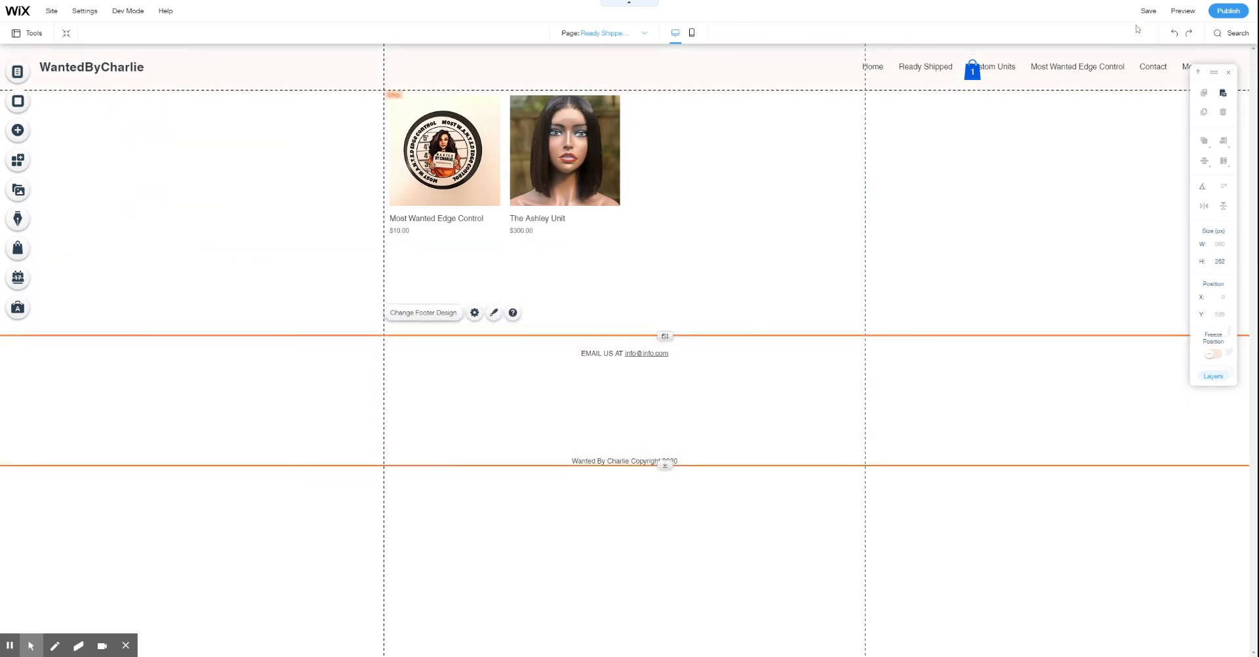
Step: Save the site, check its navigation menu in preview, and return to the editor
click(1154, 10)
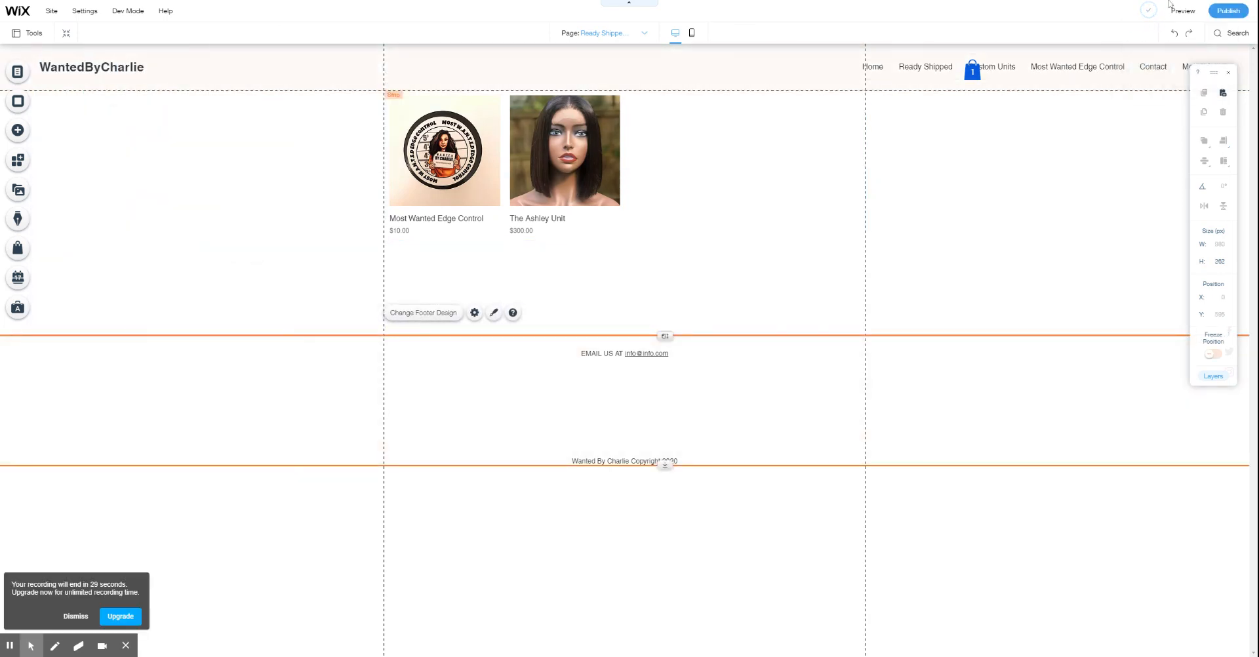
click(1183, 10)
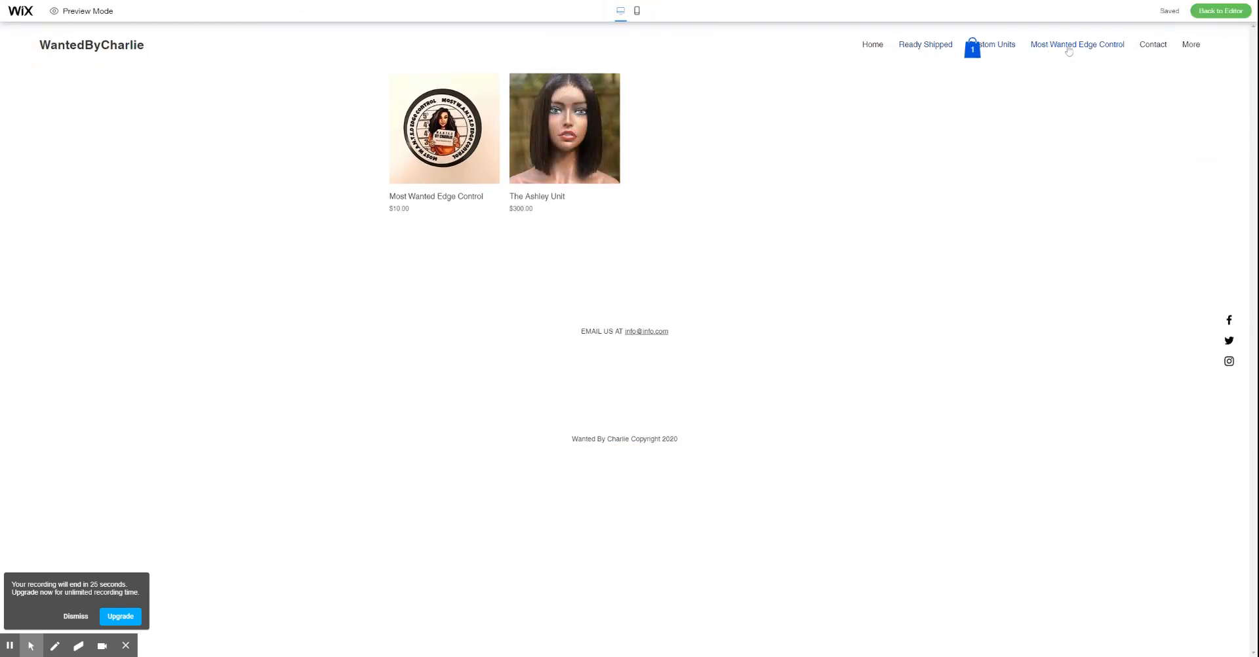
mouse_move(1188, 47)
click(1219, 10)
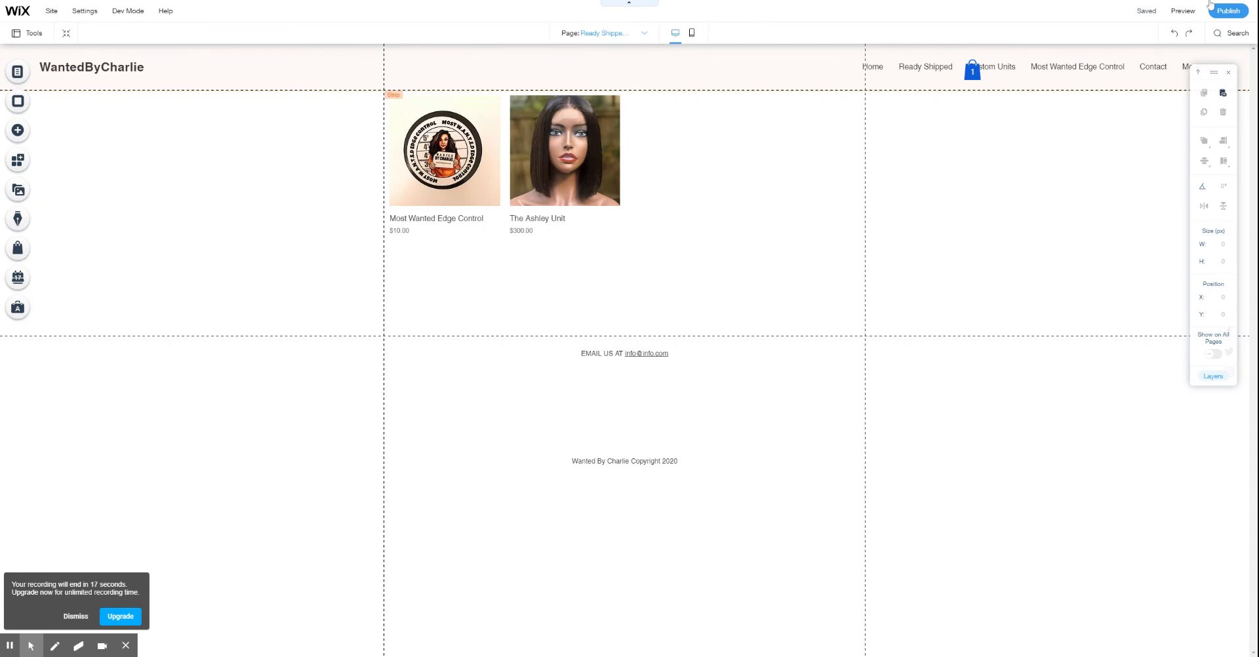
Step: Move Ready Shipped Unit with its Ashley subitem directly below Home in the site menu and preview its dropdown
click(26, 74)
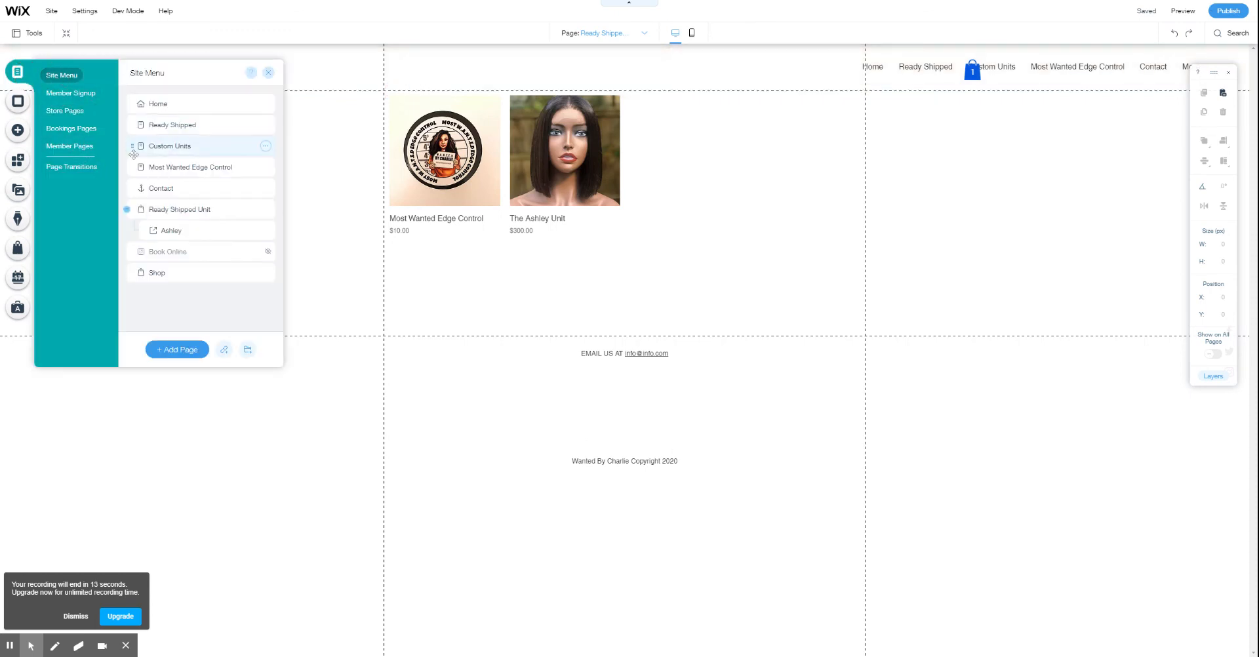
drag(127, 210, 128, 124)
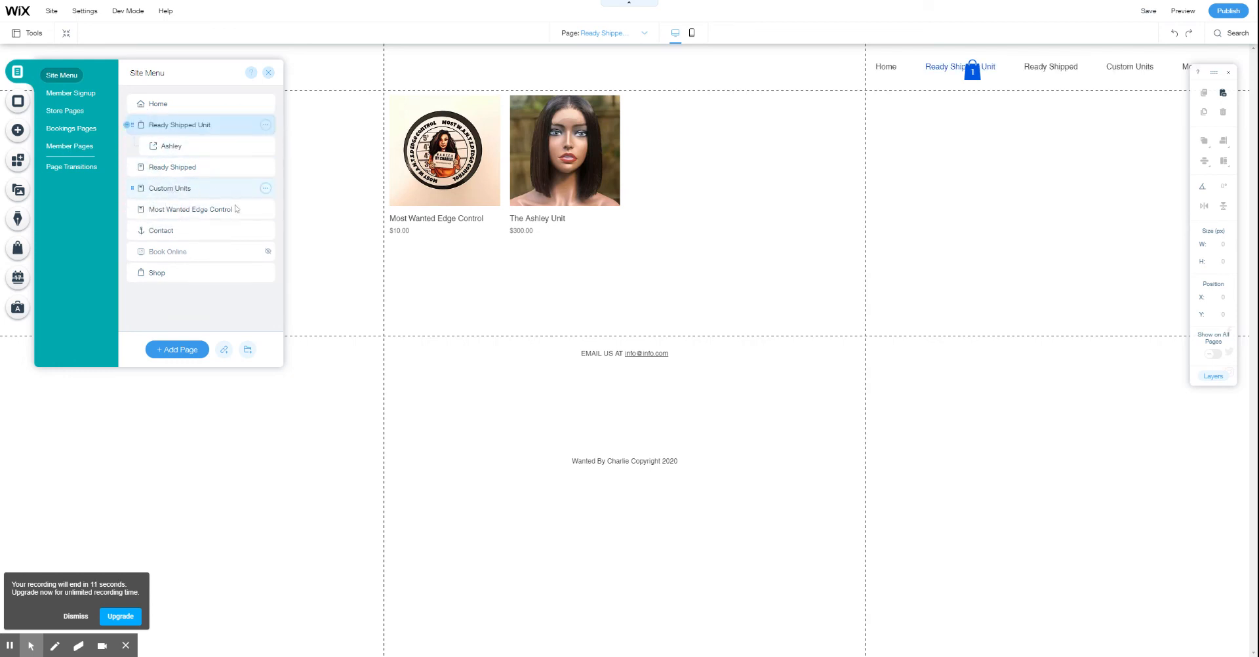
click(1177, 12)
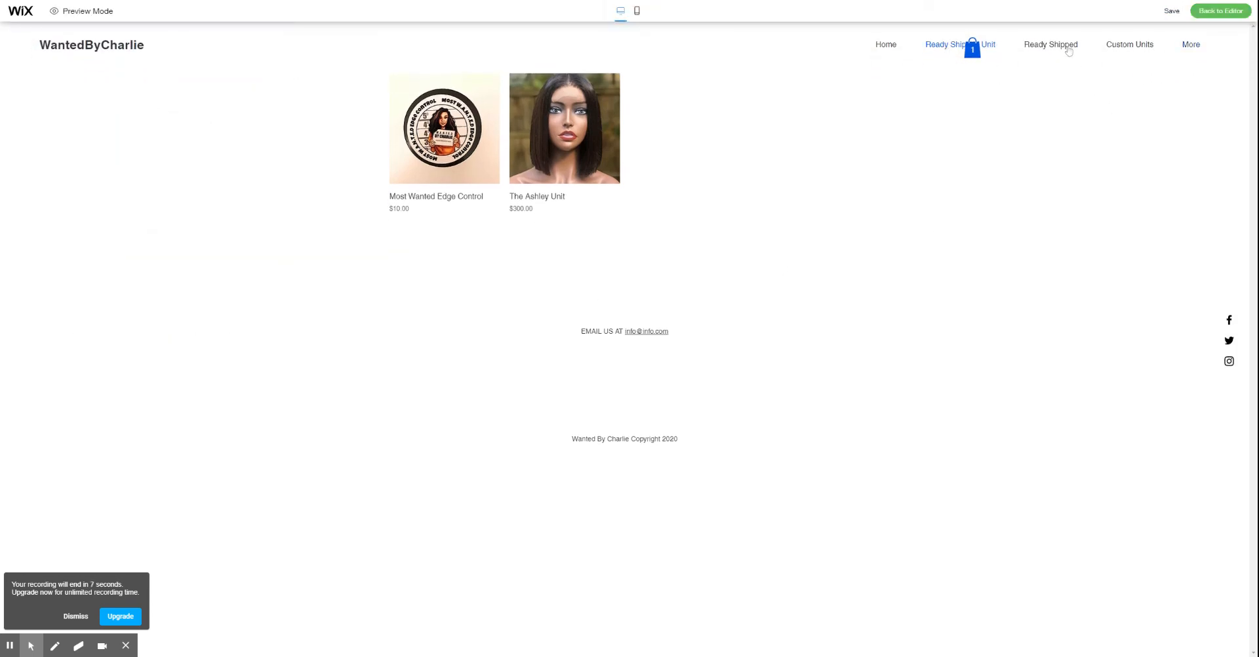
mouse_move(951, 49)
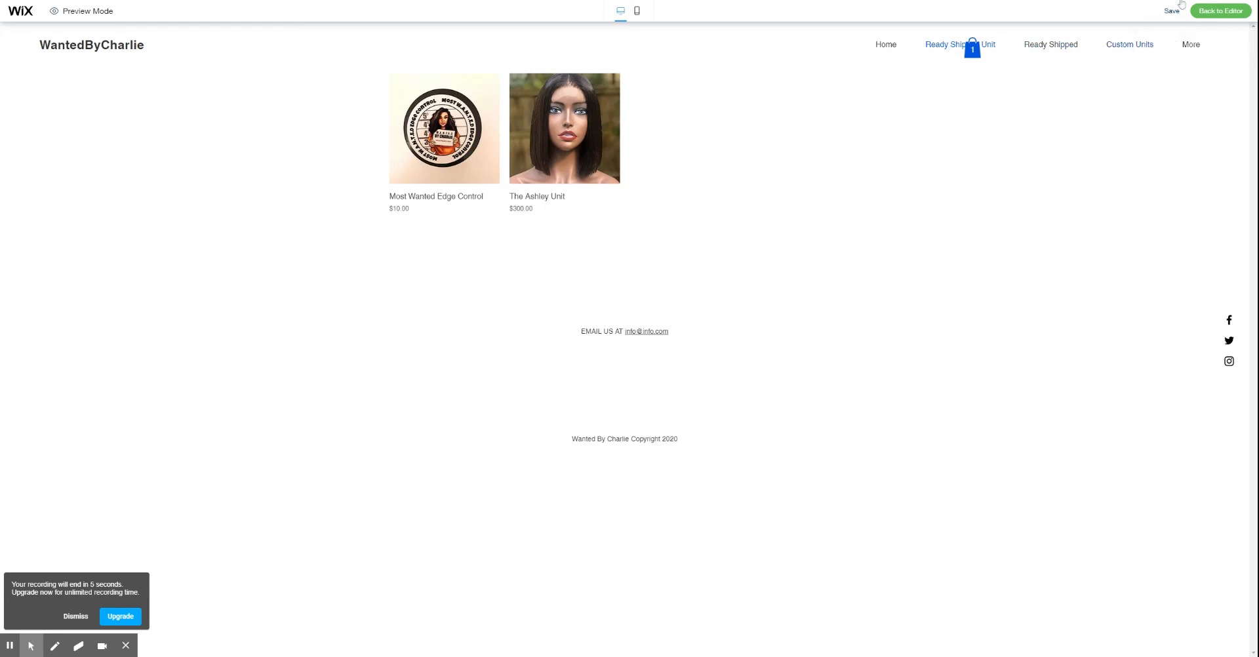